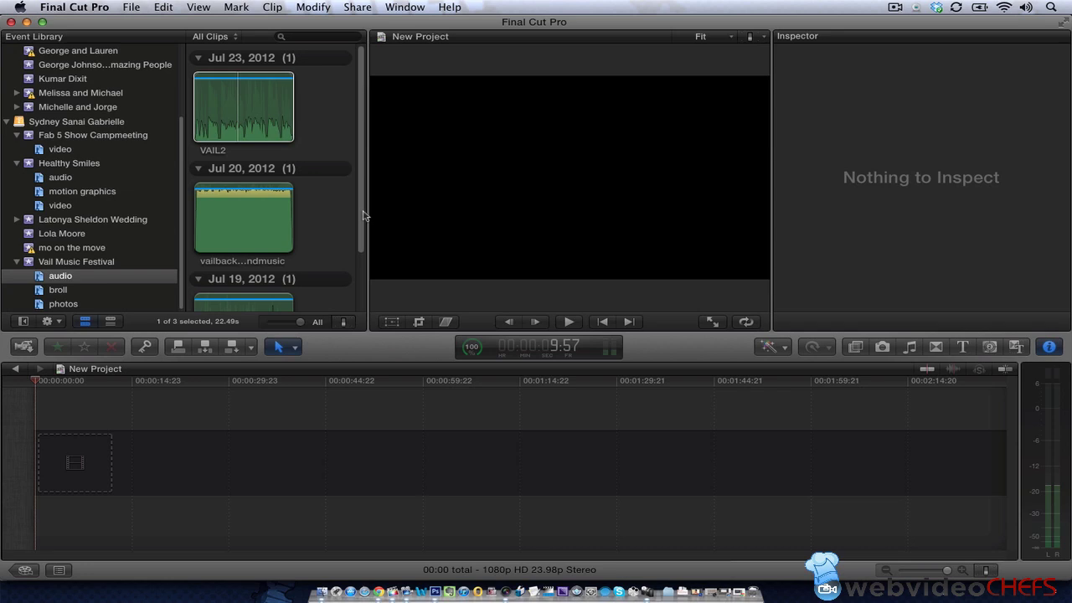
Step: Scroll the Event Browser to bring the VAIL2 audio clip into view
{"action": "left_click_drag", "start_coordinate": [362, 216], "coordinate": [363, 283]}
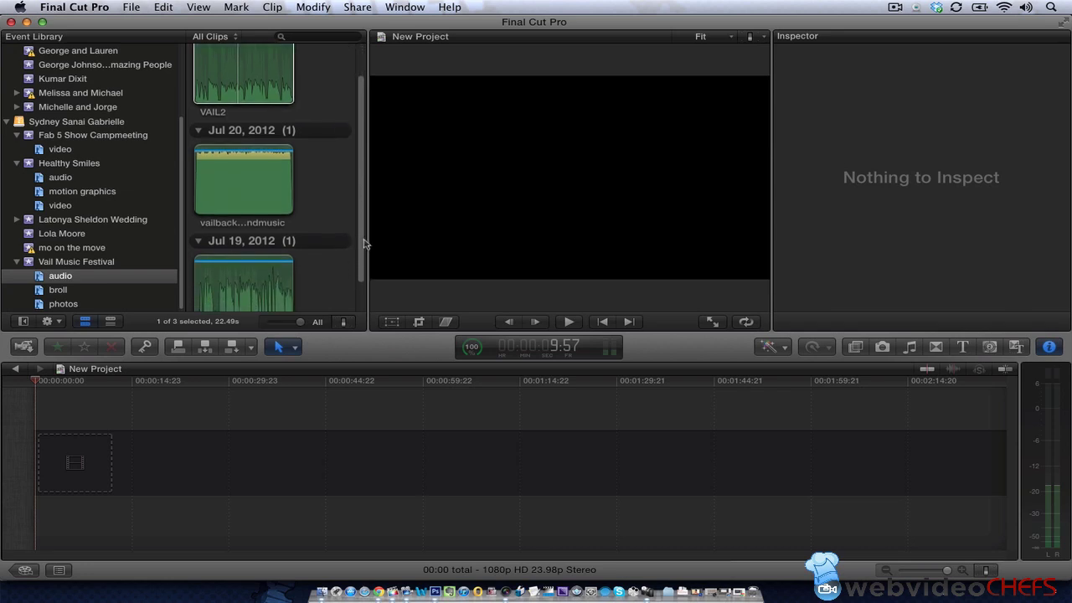
{"action": "left_click_drag", "start_coordinate": [363, 285], "coordinate": [371, 155]}
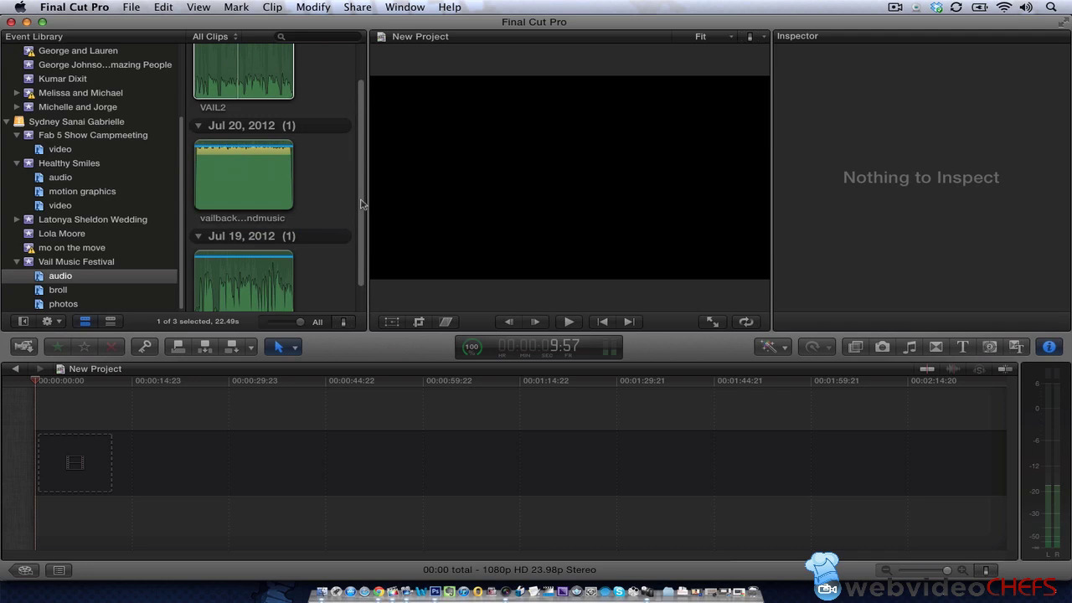
Step: Append VAIL2 to the New Project timeline, keeping the 1080p HD 23.98p properties
{"action": "left_click", "coordinate": [248, 109]}
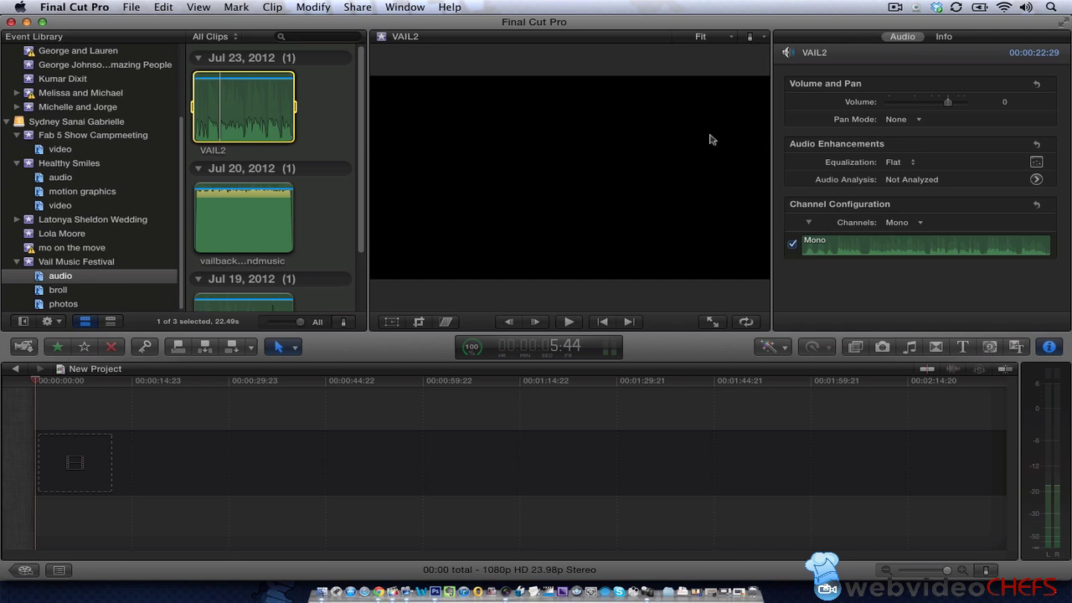
{"action": "key", "text": "e"}
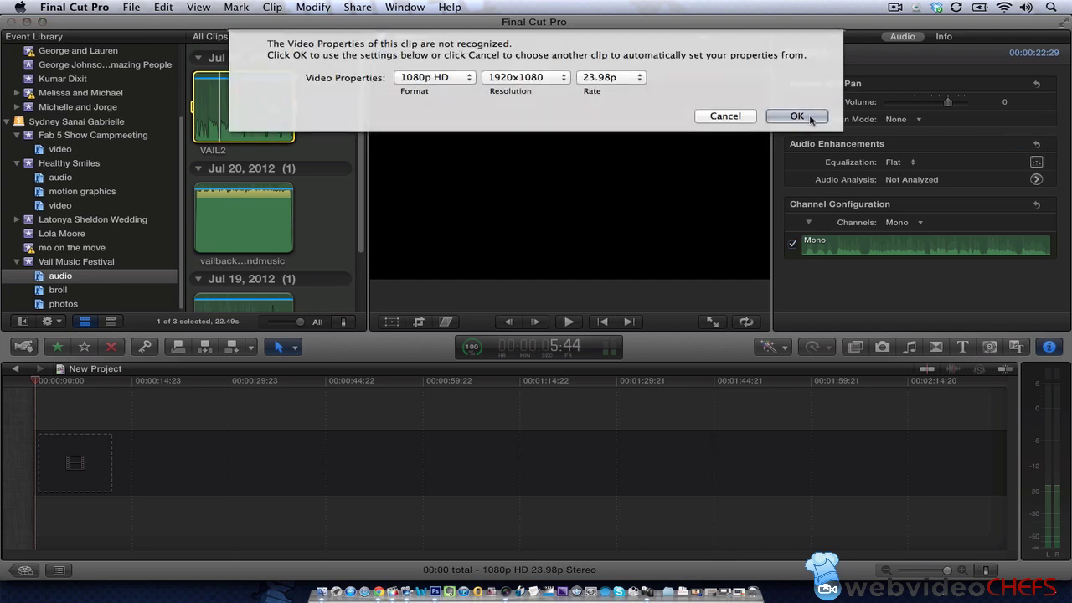
{"action": "left_click", "coordinate": [797, 116]}
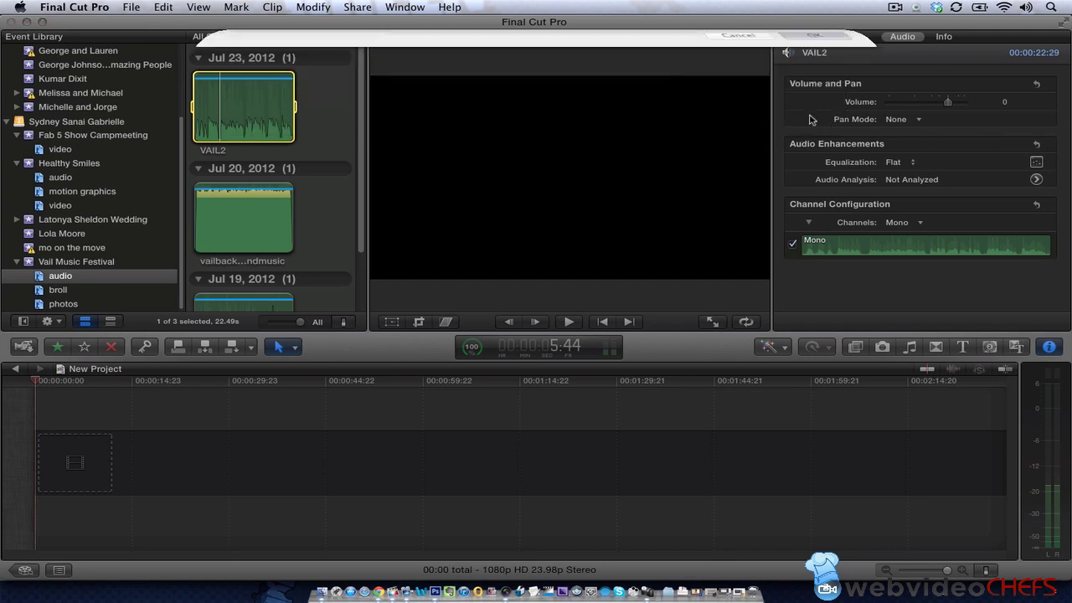
Step: Play the VAIL2 voiceover from the timeline start to review it
{"action": "left_click", "coordinate": [171, 394]}
{"action": "left_click", "coordinate": [63, 382]}
{"action": "key", "text": "space"}
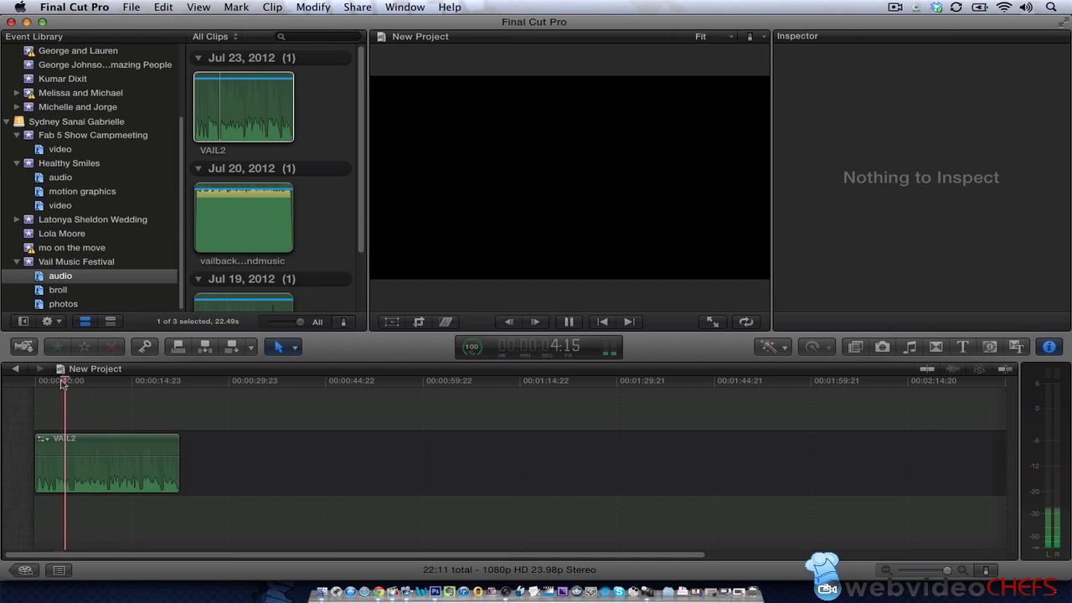
{"action": "key", "text": "space"}
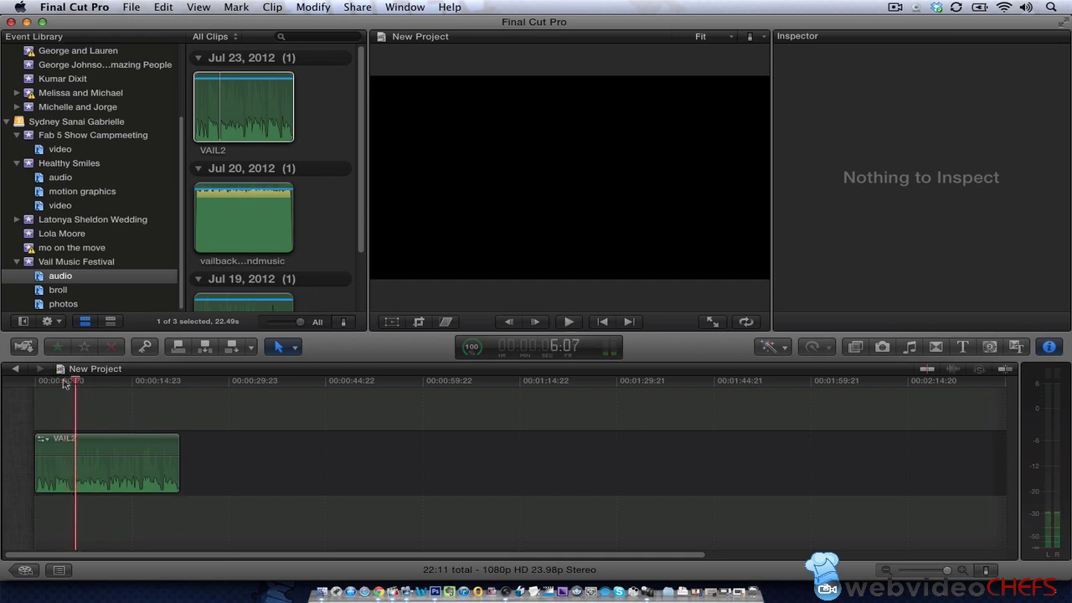
{"action": "key", "text": "space"}
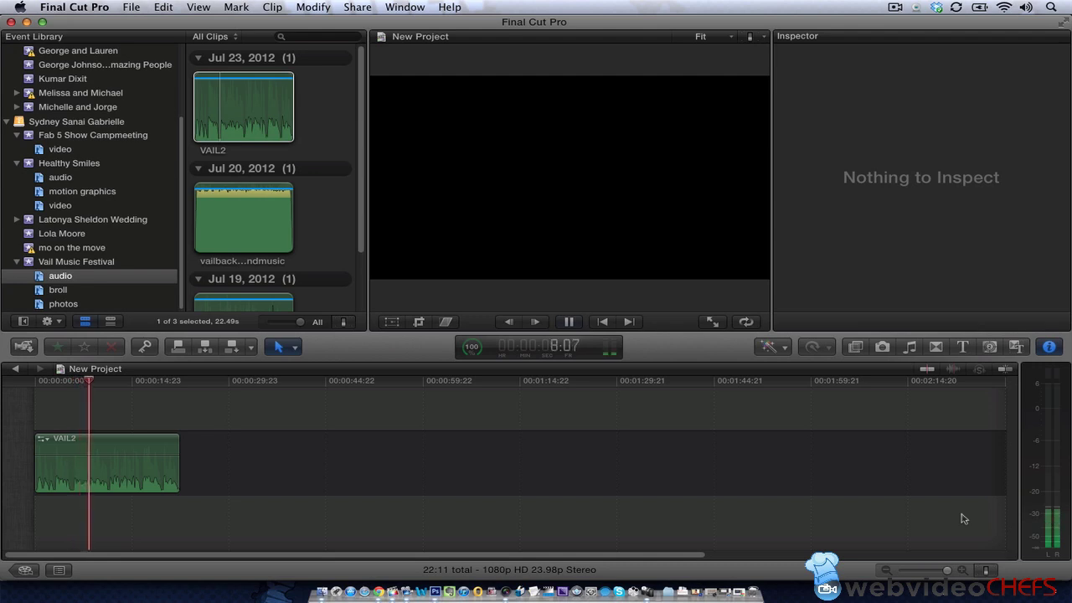
{"action": "key", "text": "space"}
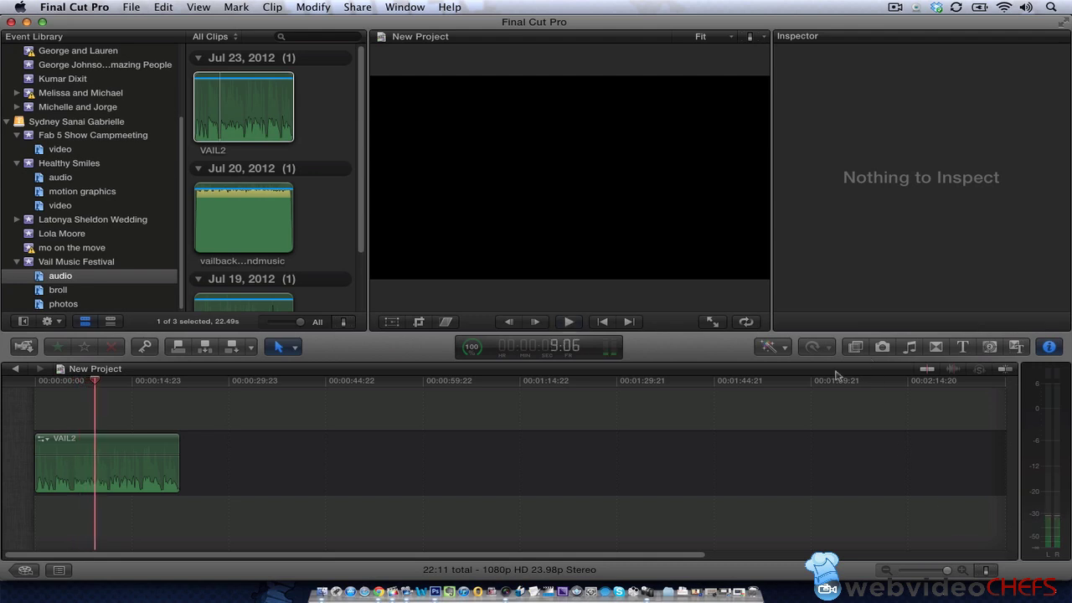
Step: Apply Voice Over Enhancement to VAIL2 and set its preset to Smooth Female VO
{"action": "left_click", "coordinate": [153, 482]}
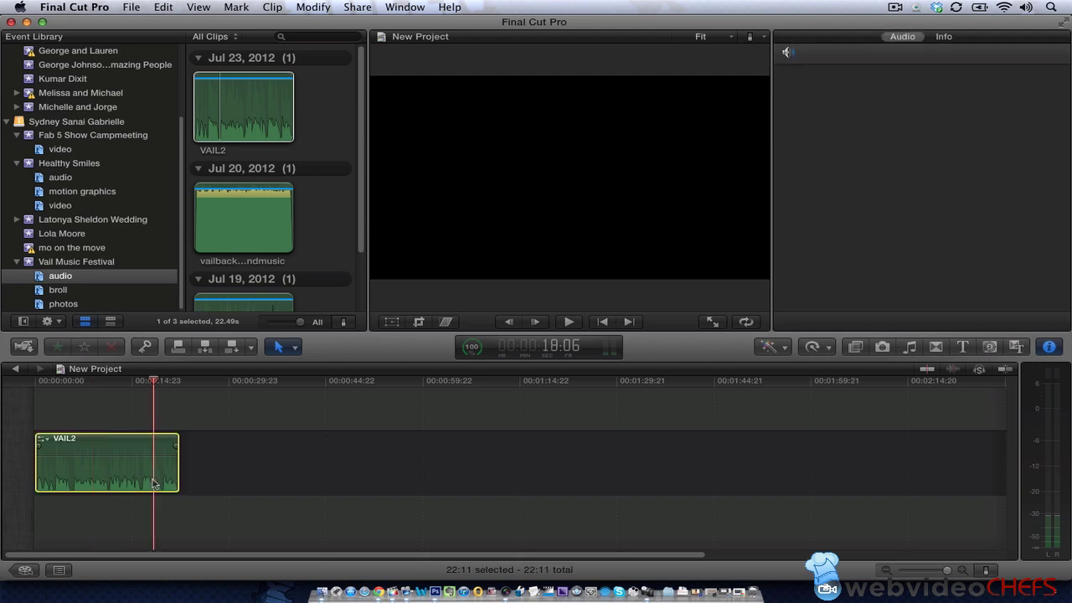
{"action": "left_click", "coordinate": [855, 346]}
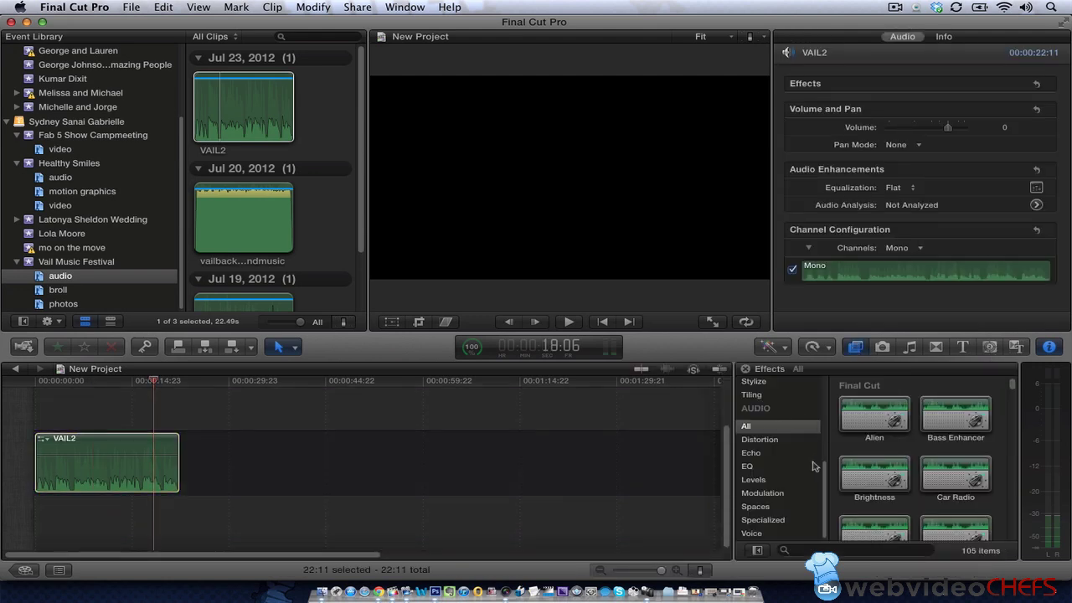
{"action": "left_click", "coordinate": [820, 549]}
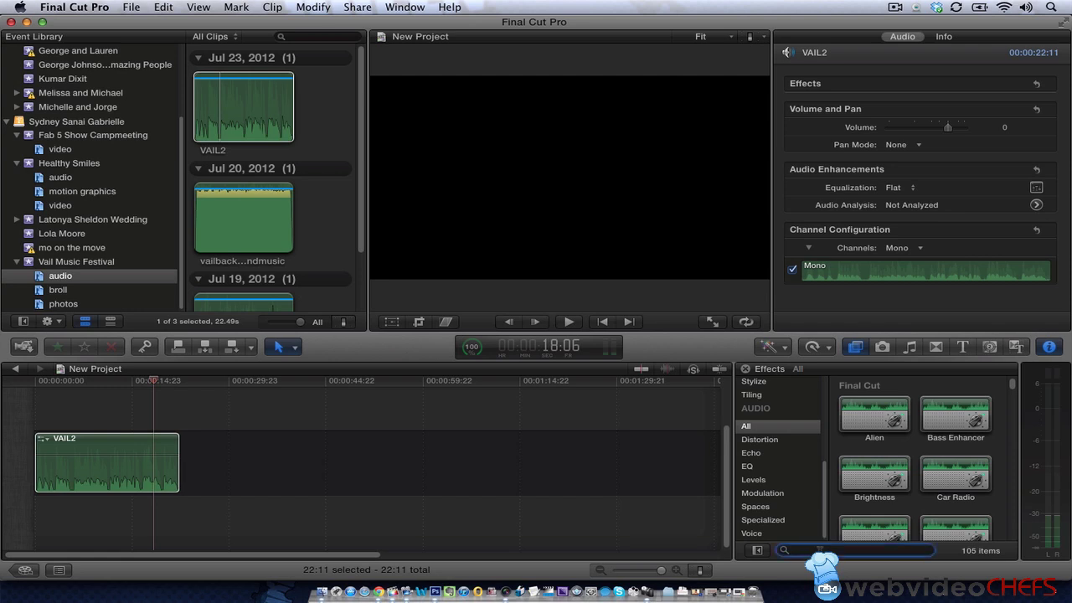
{"action": "type", "text": "volice"}
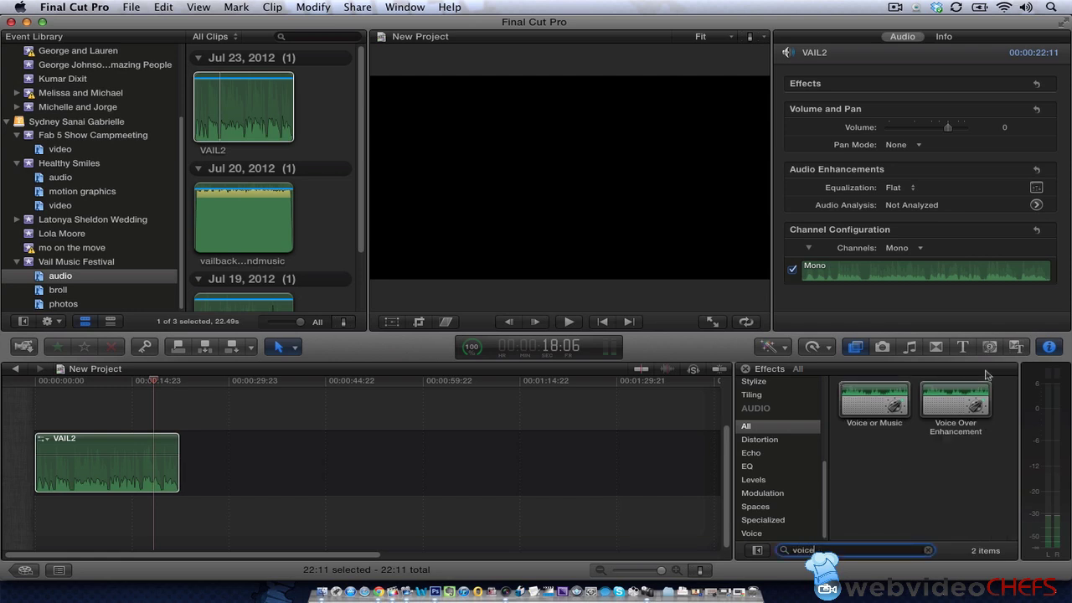
{"action": "mouse_move", "coordinate": [955, 401]}
{"action": "left_mouse_down"}
{"action": "mouse_move", "coordinate": [111, 462]}
{"action": "mouse_move", "coordinate": [95, 475]}
{"action": "left_mouse_up"}
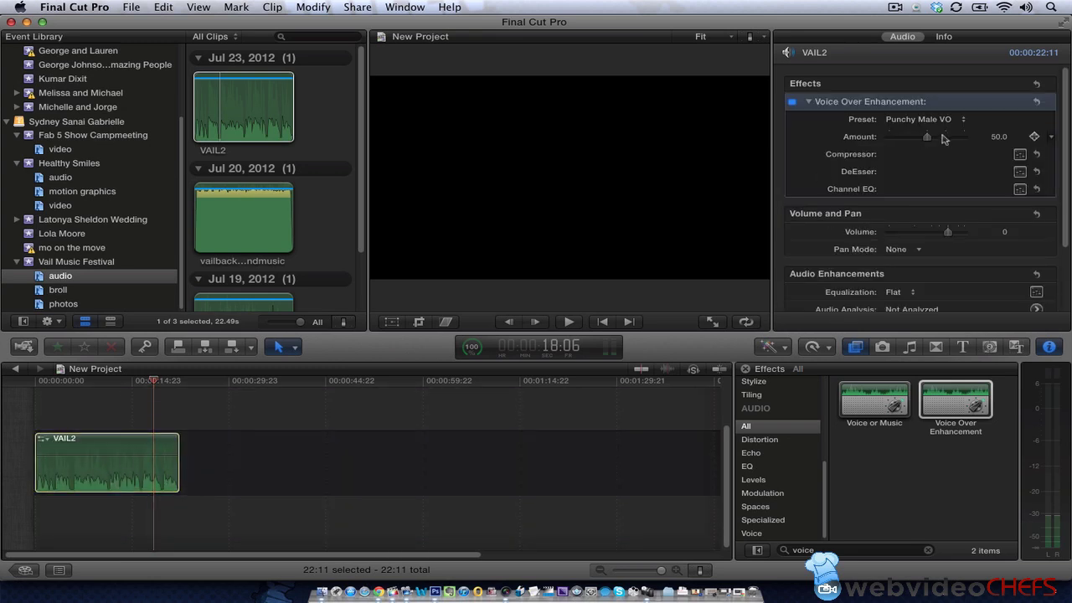
{"action": "left_click", "coordinate": [945, 121]}
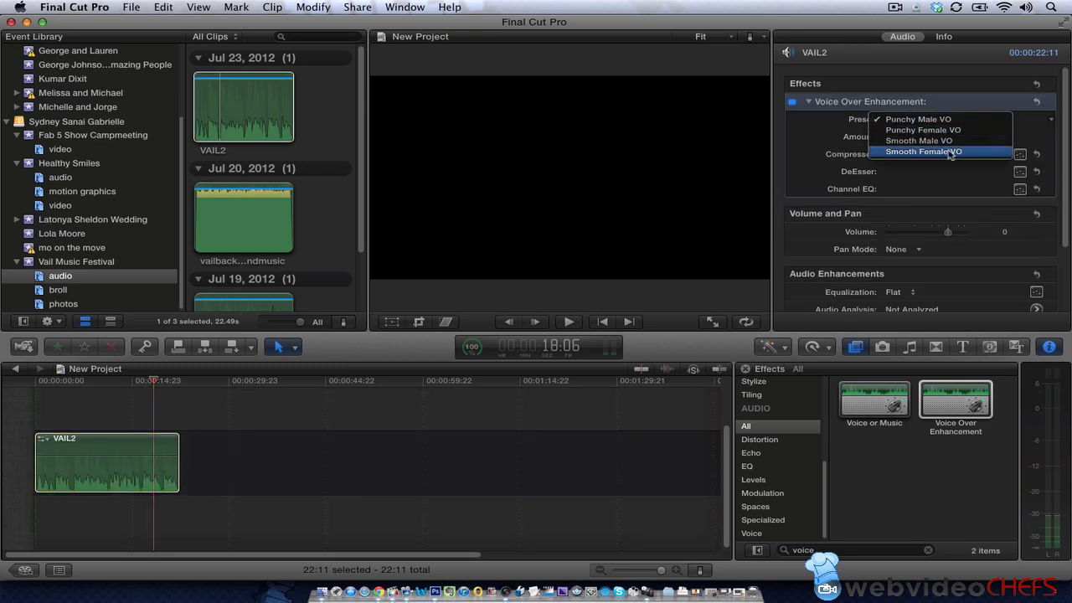
{"action": "left_click", "coordinate": [951, 151]}
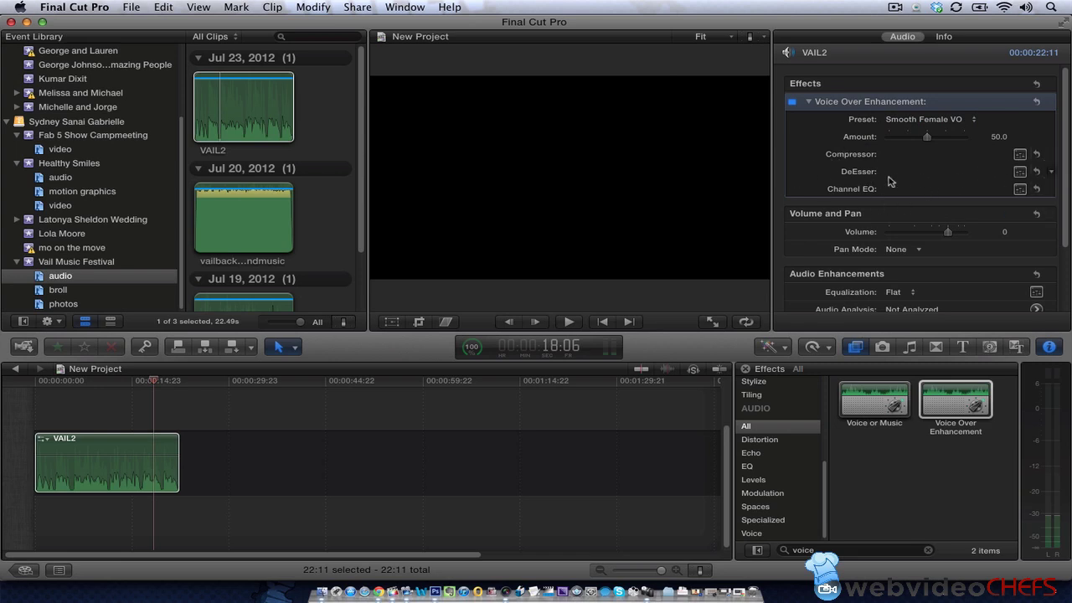
Step: Raise VAIL2's compressor gain to 18.0dB and nudge its threshold up to -17.5dB
{"action": "left_click", "coordinate": [1020, 156]}
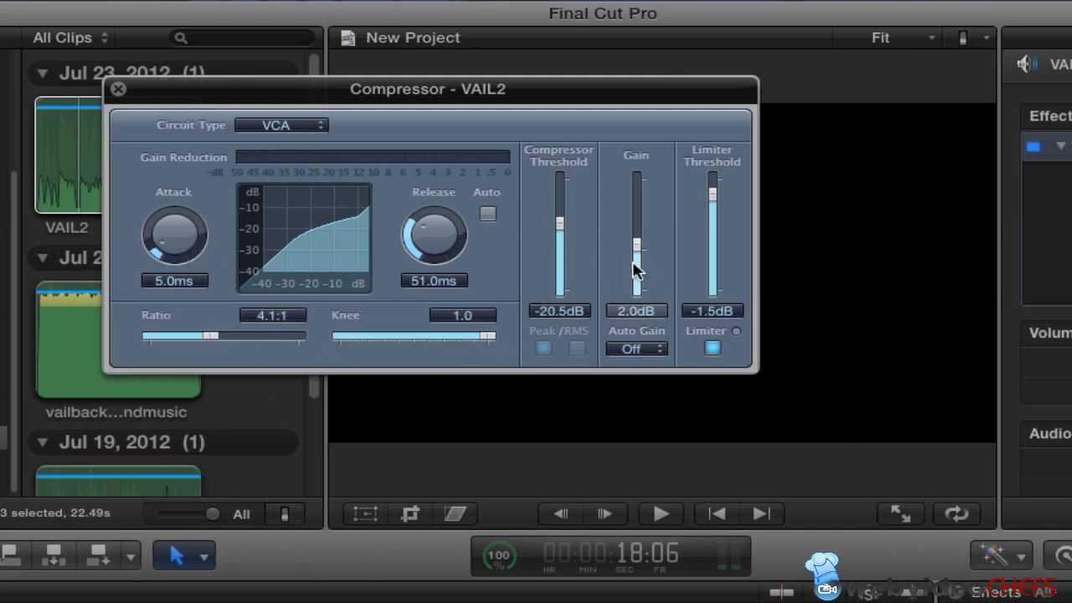
{"action": "left_click_drag", "start_coordinate": [637, 249], "coordinate": [637, 229]}
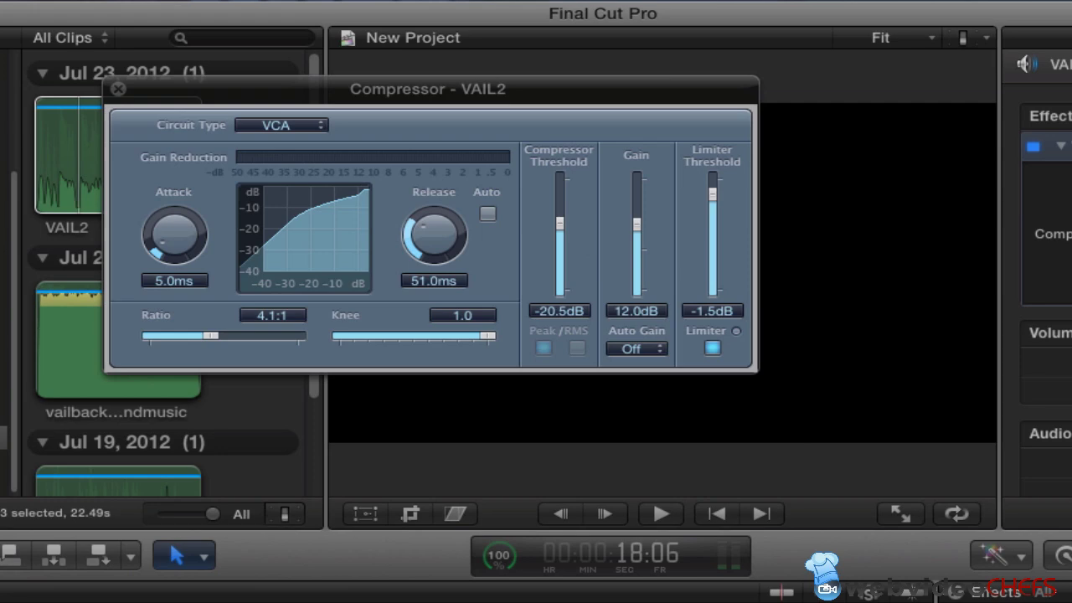
{"action": "key", "text": "space"}
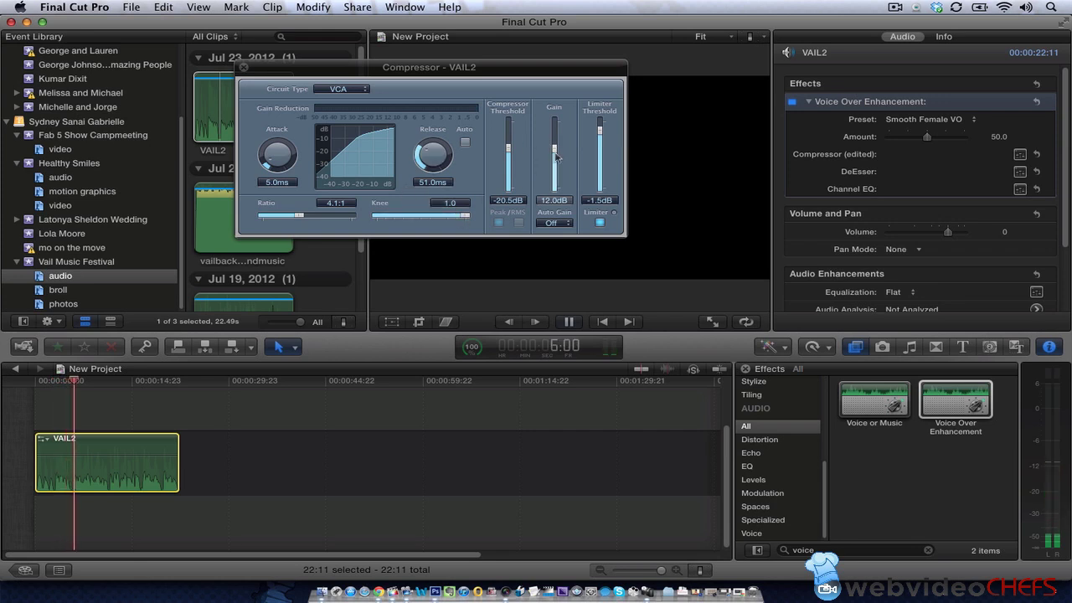
{"action": "left_click_drag", "start_coordinate": [555, 155], "coordinate": [554, 150]}
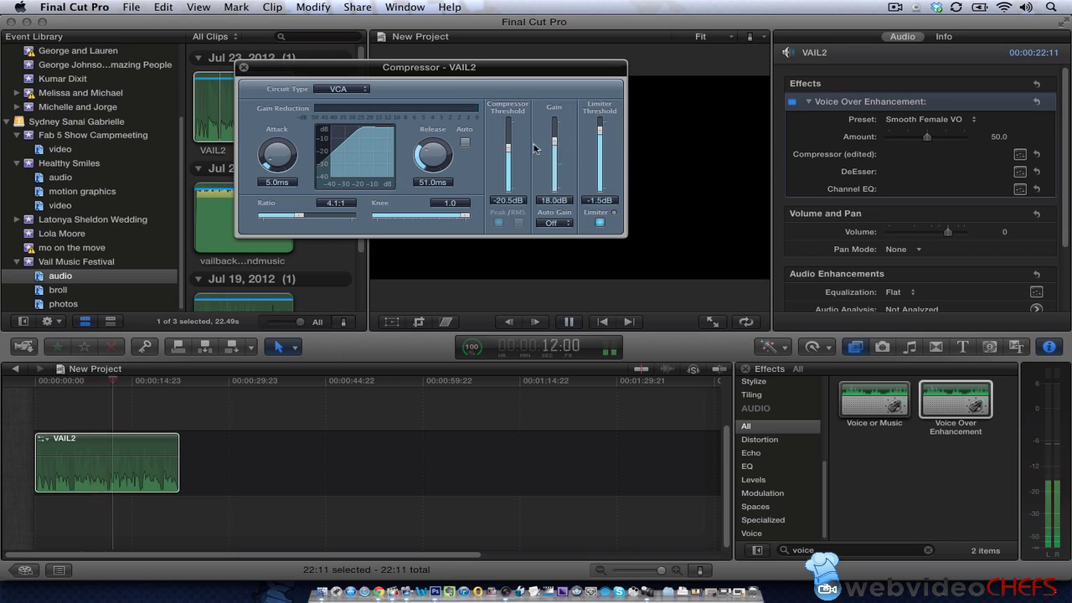
{"action": "left_click_drag", "start_coordinate": [509, 152], "coordinate": [508, 148]}
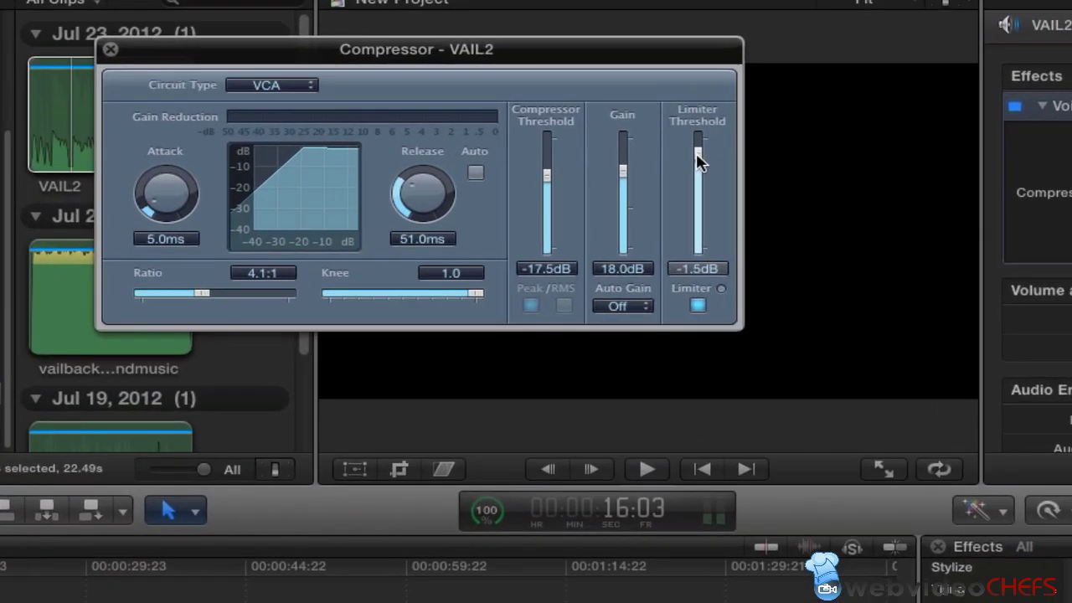
Step: Lower the limiter threshold and set compressor gain 17.0dB, threshold -18.5dB
{"action": "left_click_drag", "start_coordinate": [700, 162], "coordinate": [699, 168]}
{"action": "left_click_drag", "start_coordinate": [700, 173], "coordinate": [700, 179]}
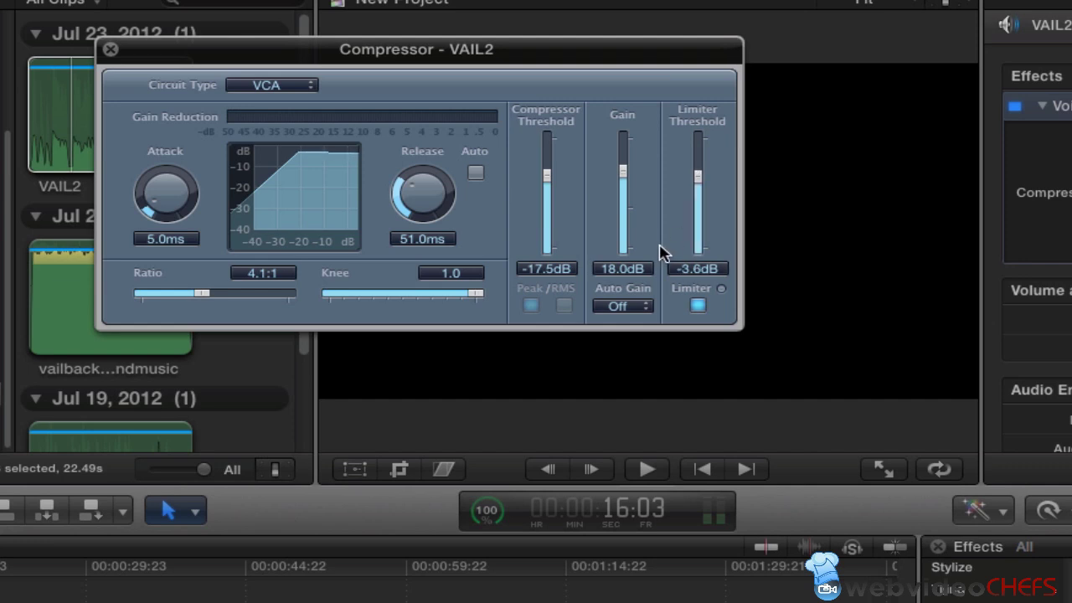
{"action": "left_click_drag", "start_coordinate": [622, 180], "coordinate": [623, 183]}
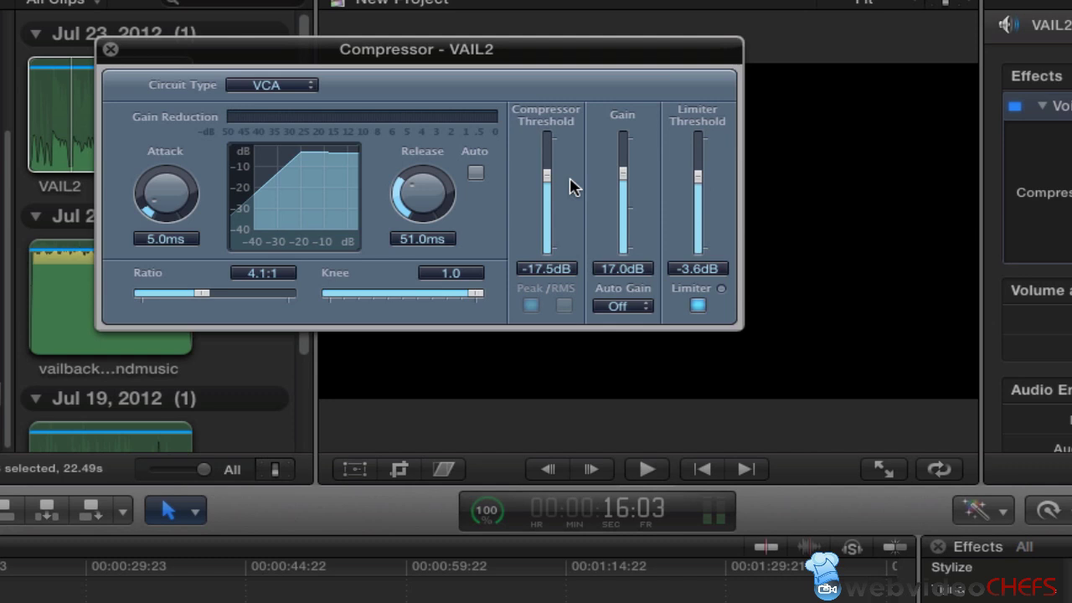
{"action": "left_click_drag", "start_coordinate": [544, 186], "coordinate": [545, 184]}
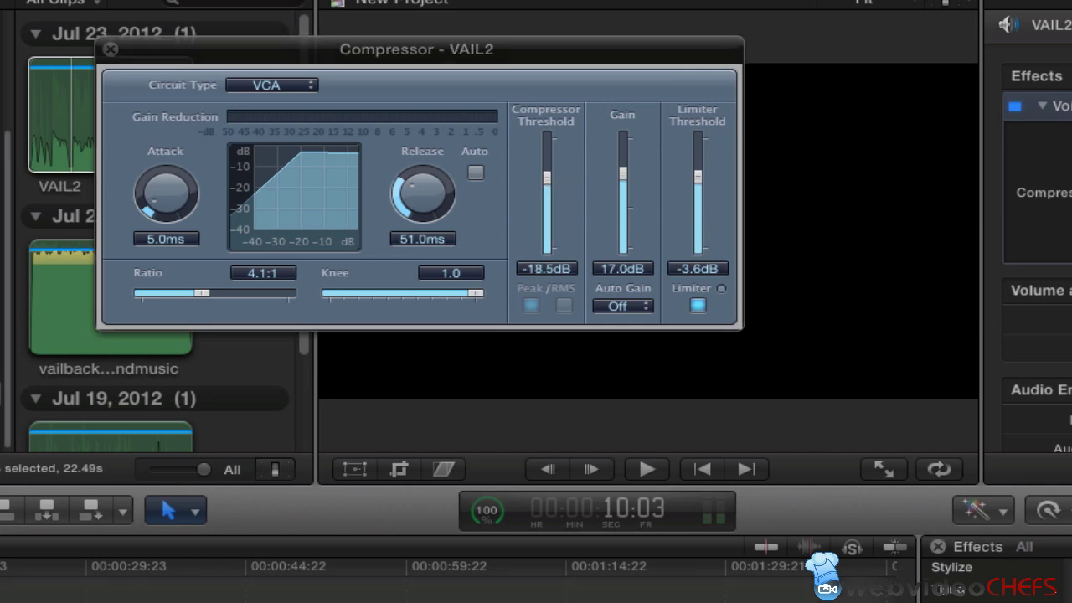
Step: Play back the adjusted voiceover and close the Compressor - VAIL2 window
{"action": "key", "text": "space"}
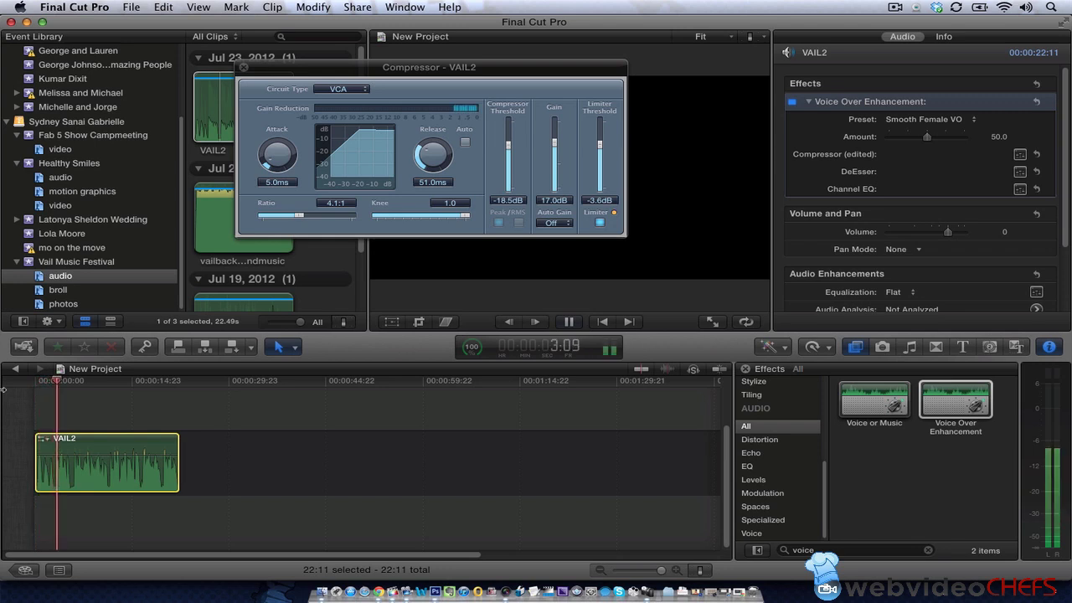
{"action": "key", "text": "space"}
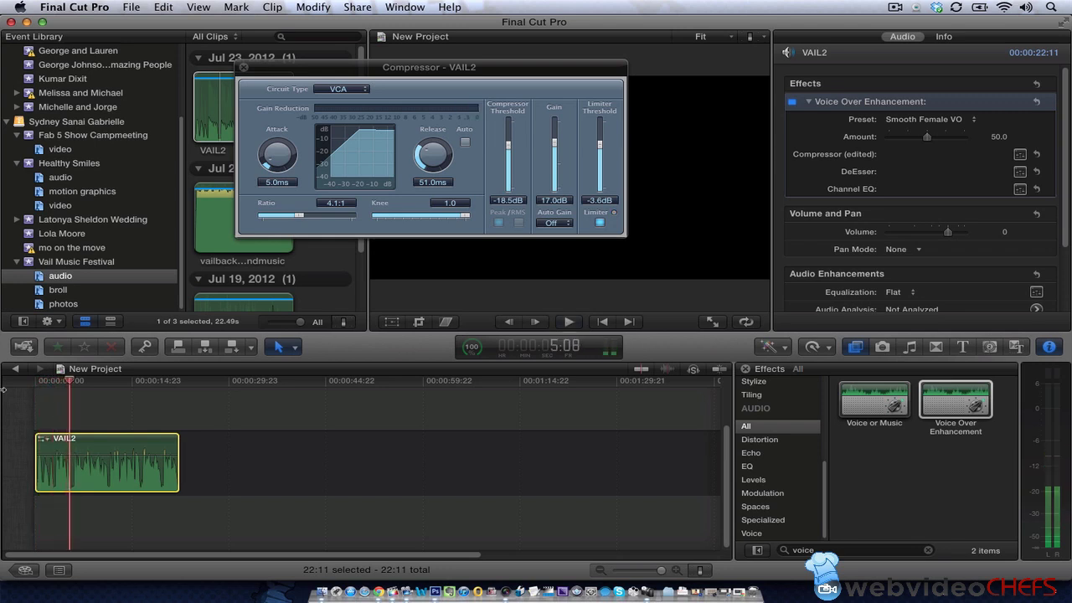
{"action": "left_click", "coordinate": [242, 67]}
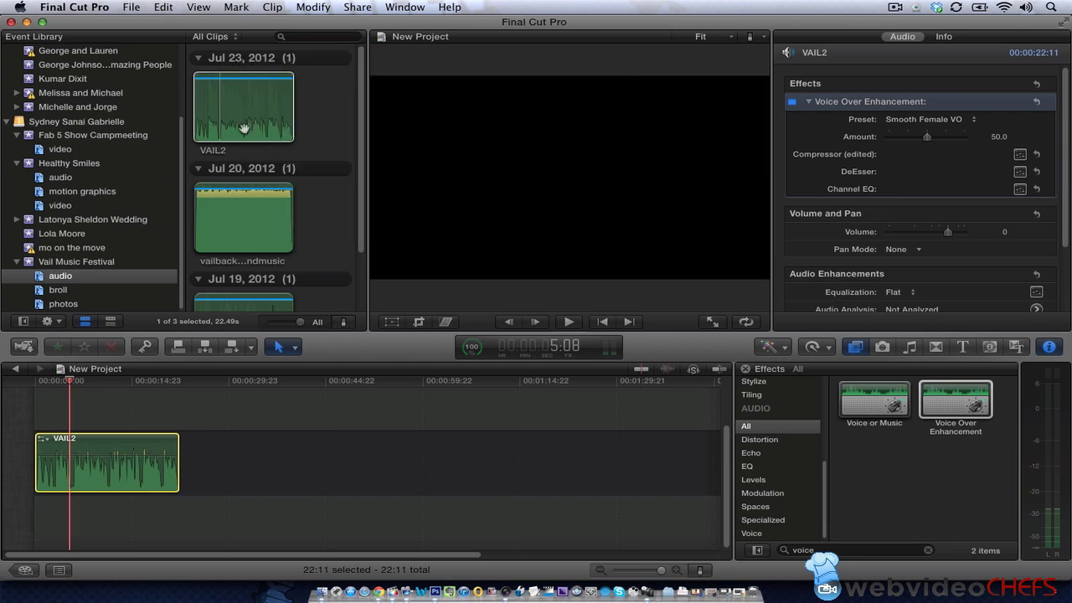
Step: Place a range of vailbackgroundmusic beneath VAIL2 at the timeline start
{"action": "left_click", "coordinate": [239, 220]}
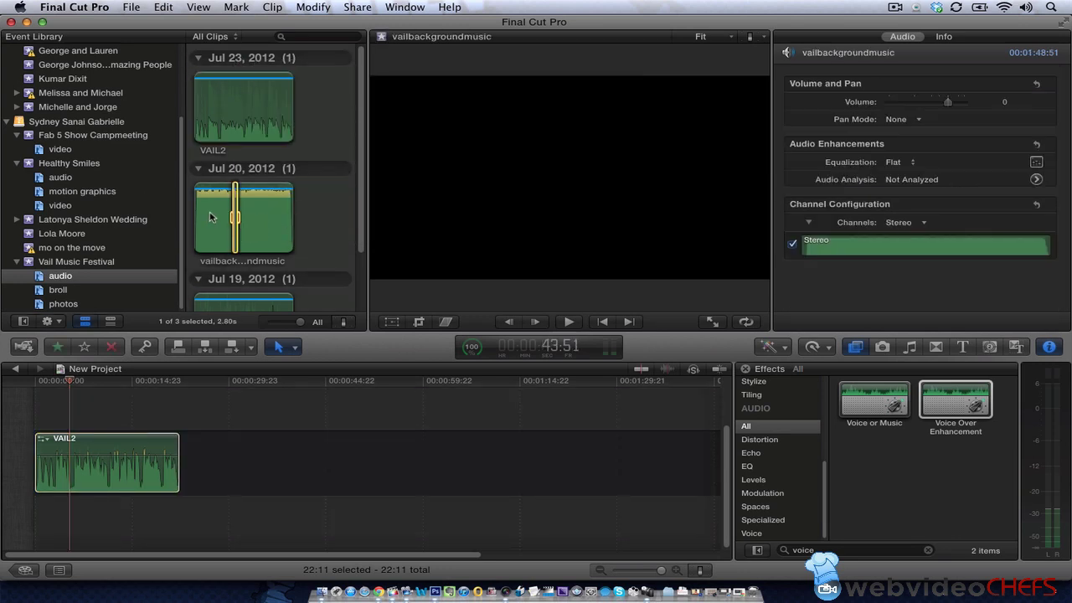
{"action": "mouse_move", "coordinate": [294, 215]}
{"action": "left_mouse_down"}
{"action": "mouse_move", "coordinate": [216, 214]}
{"action": "mouse_move", "coordinate": [46, 534]}
{"action": "left_mouse_up"}
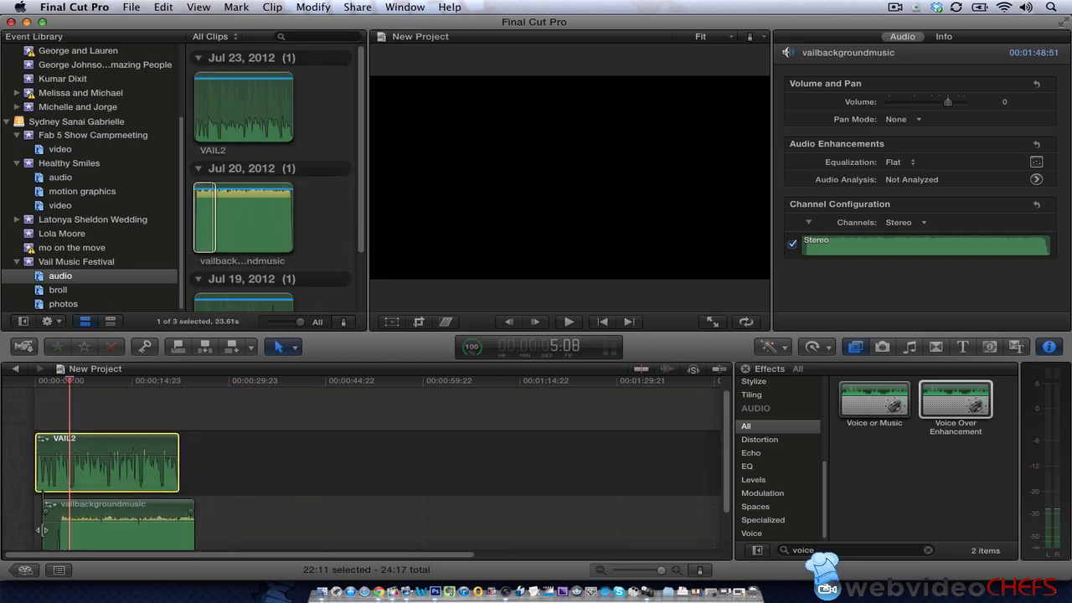
{"action": "left_click_drag", "start_coordinate": [130, 512], "coordinate": [123, 530]}
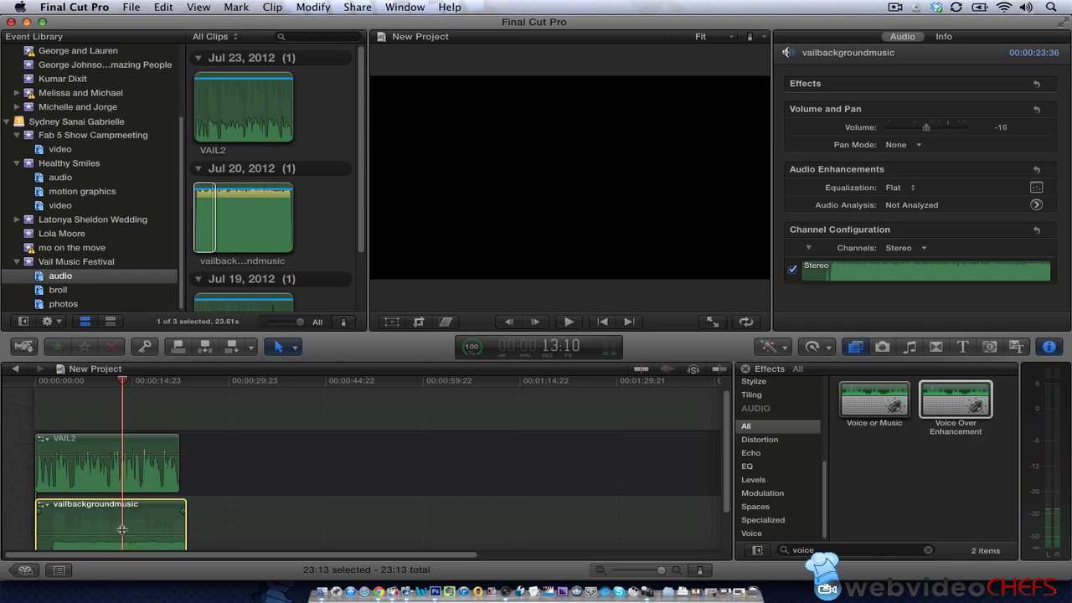
Step: Trim the music clip's start and slide it back to begin at 0:00
{"action": "key", "text": "space"}
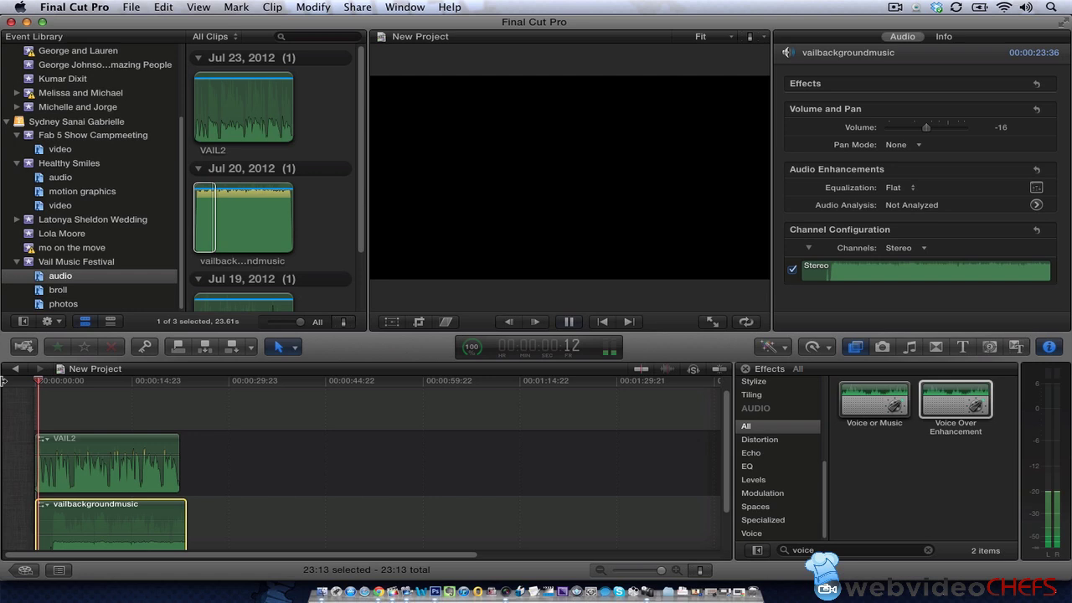
{"action": "key", "text": "space"}
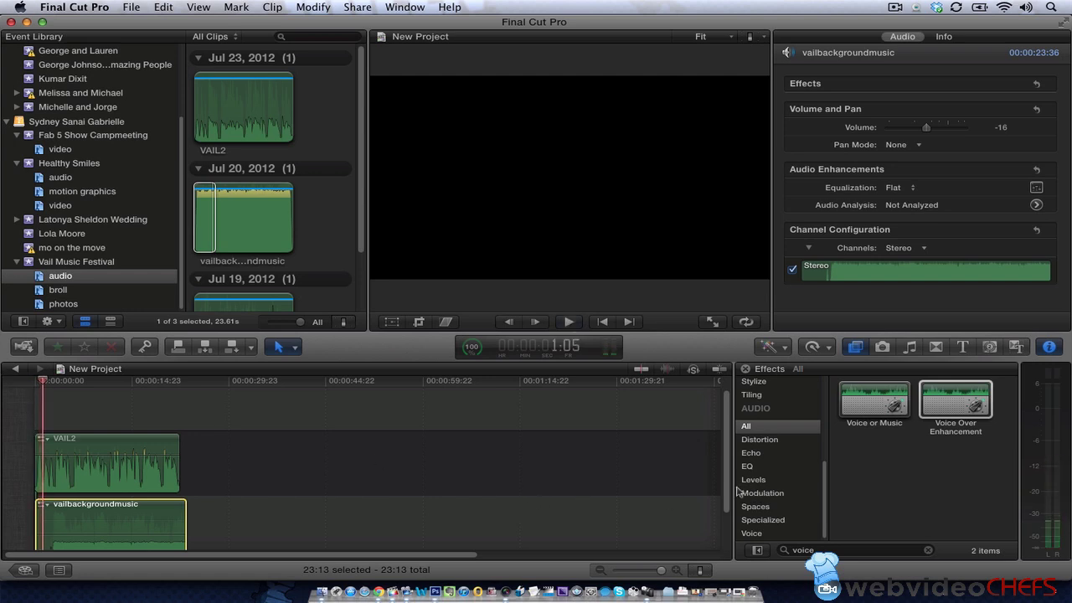
{"action": "left_click_drag", "start_coordinate": [727, 492], "coordinate": [726, 556]}
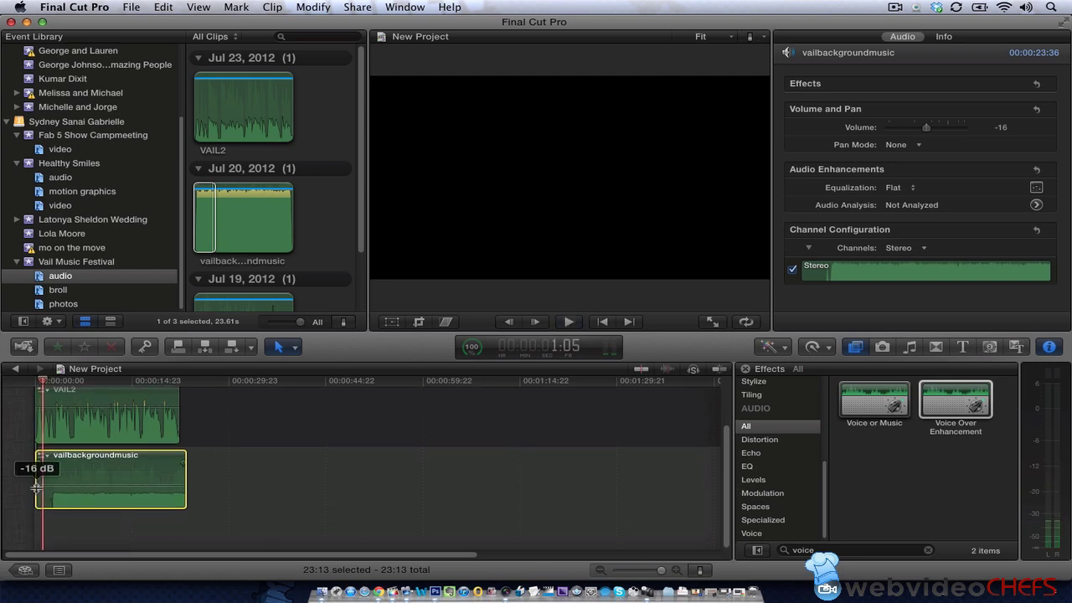
{"action": "left_click_drag", "start_coordinate": [37, 480], "coordinate": [53, 480]}
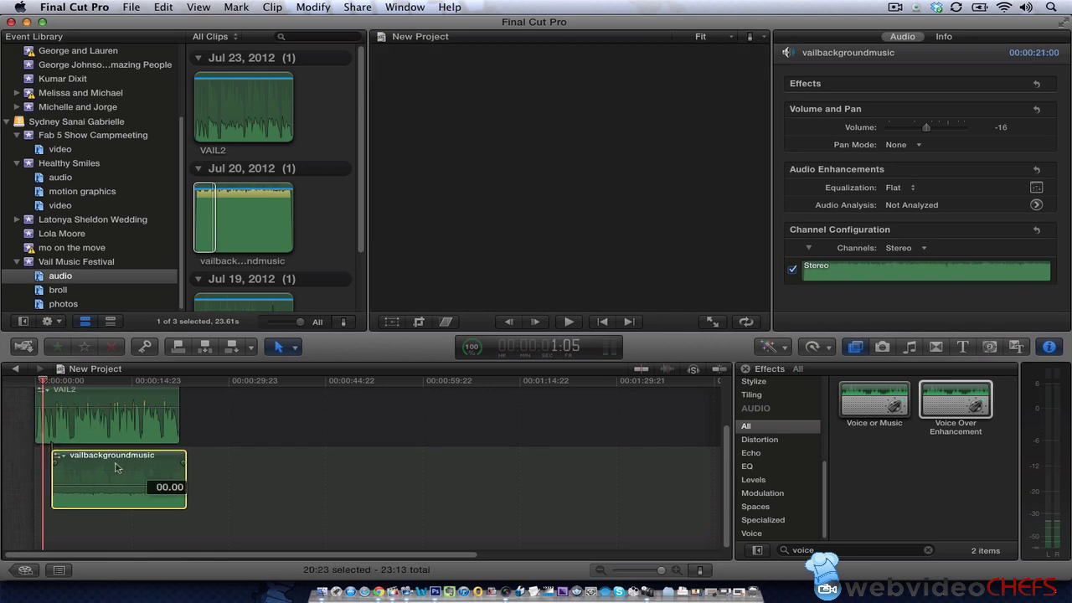
{"action": "left_click_drag", "start_coordinate": [115, 474], "coordinate": [98, 473]}
Step: Play the voiceover and music mix from the start to review it
{"action": "left_click_drag", "start_coordinate": [63, 382], "coordinate": [4, 383]}
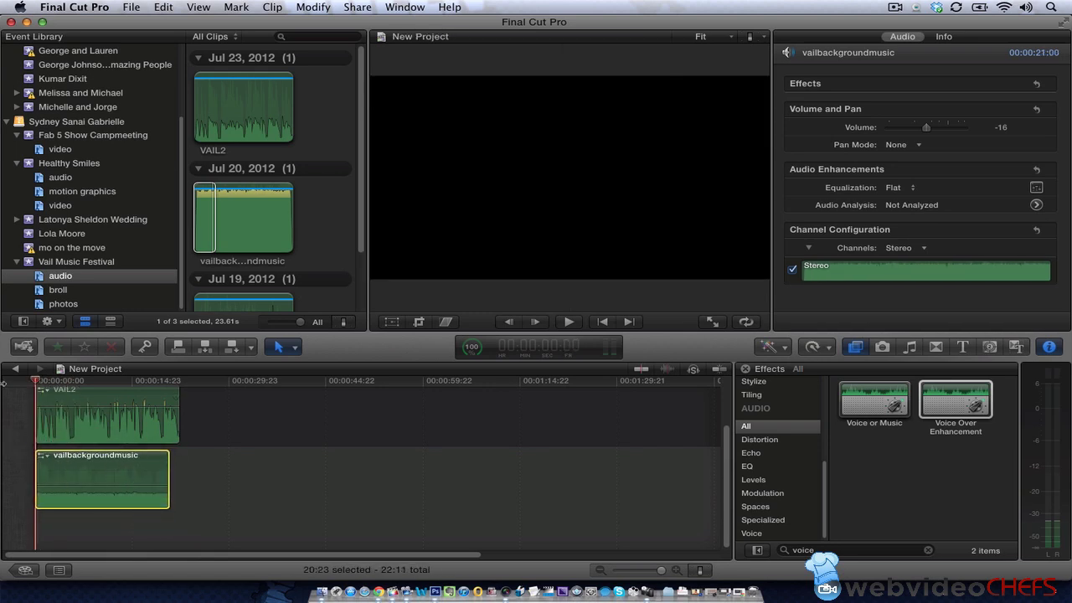
{"action": "key", "text": "space"}
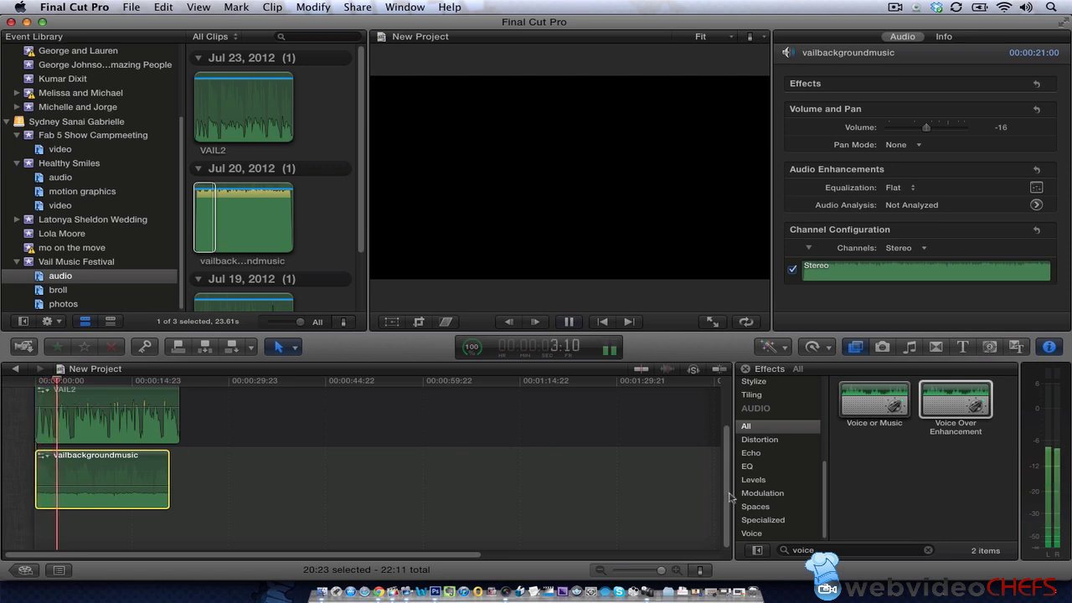
{"action": "left_click_drag", "start_coordinate": [729, 499], "coordinate": [729, 454]}
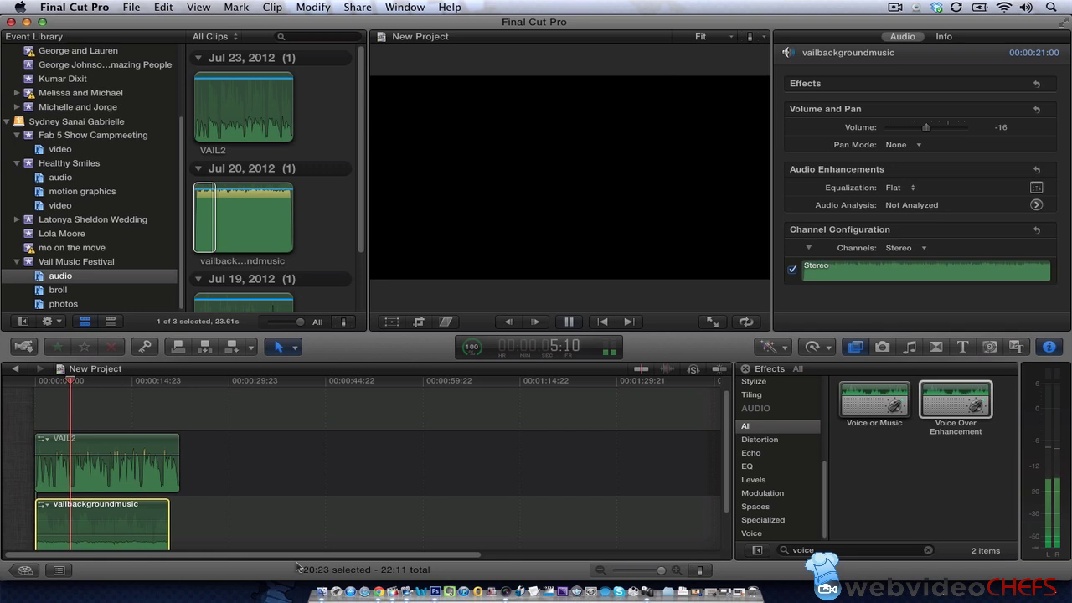
{"action": "left_click", "coordinate": [364, 459]}
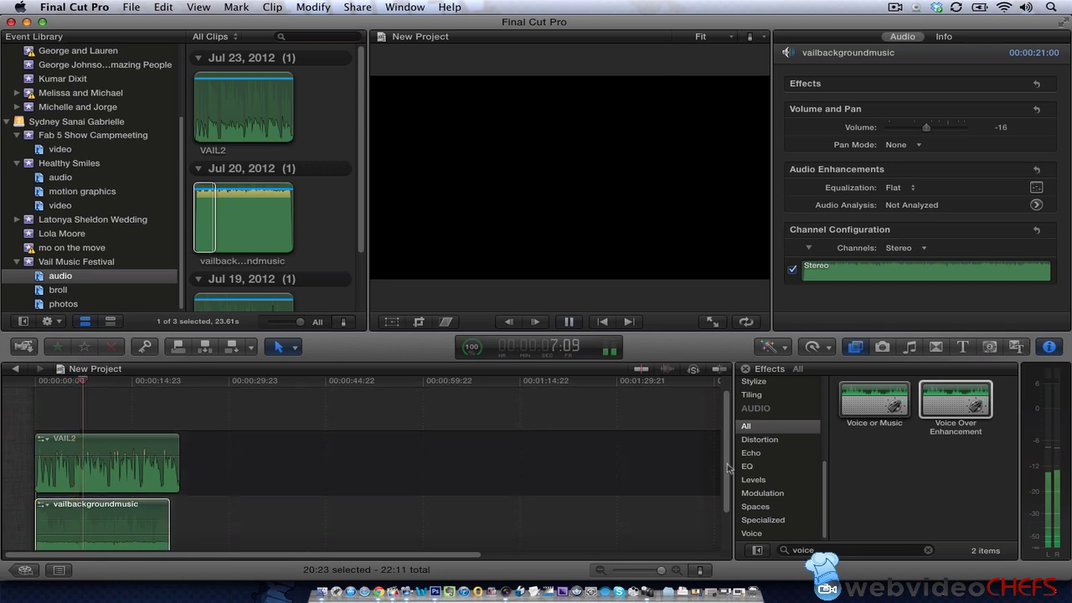
{"action": "left_click_drag", "start_coordinate": [726, 469], "coordinate": [725, 503]}
Step: Lower the background music volume to -22 dB and replay the mix from the start
{"action": "key", "text": "space"}
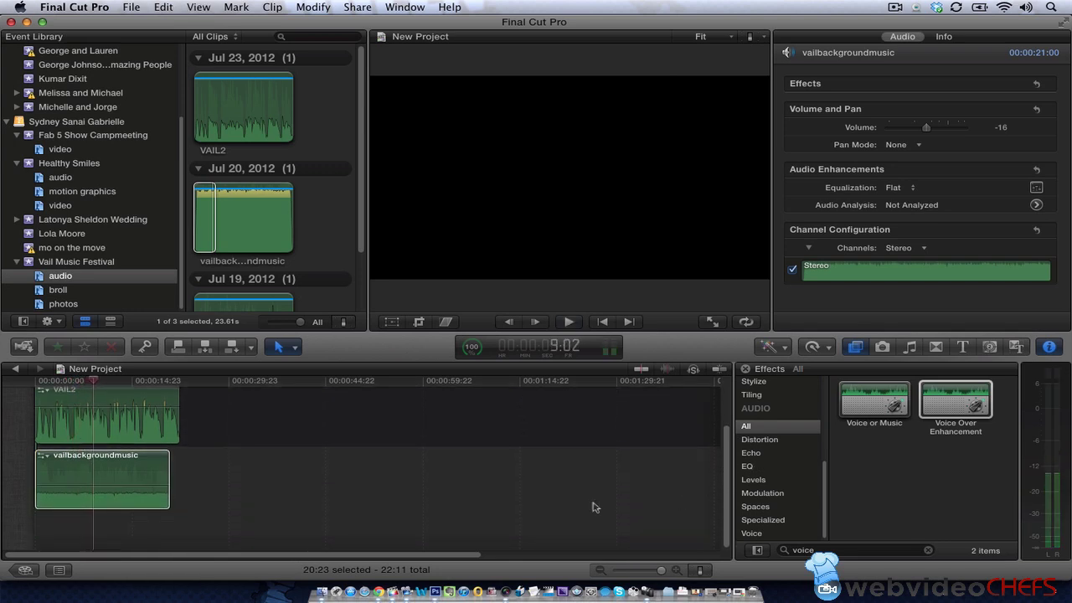
{"action": "left_click_drag", "start_coordinate": [107, 486], "coordinate": [108, 491]}
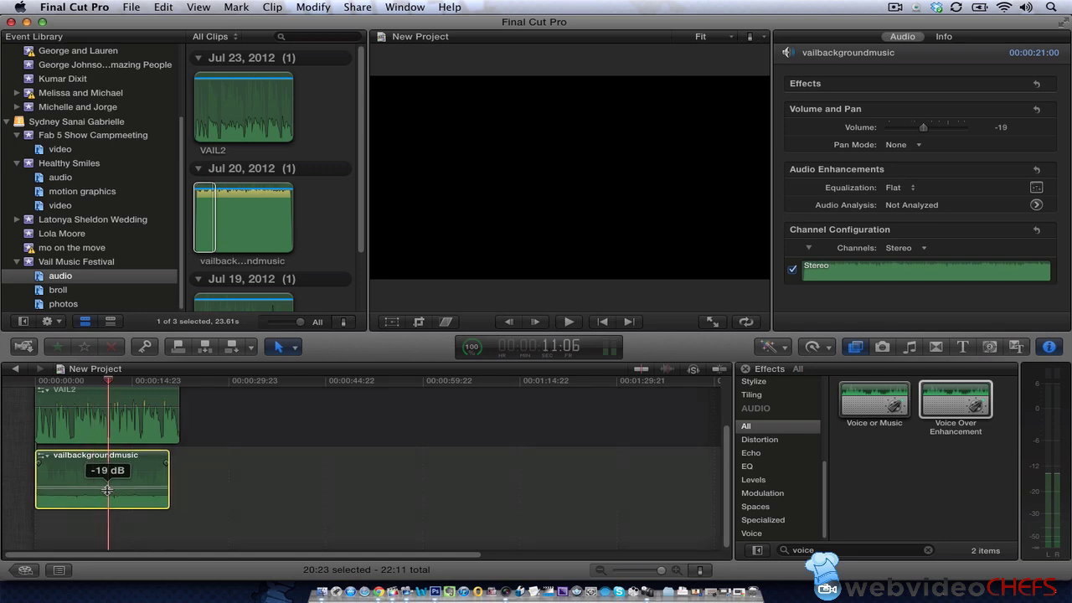
{"action": "left_click_drag", "start_coordinate": [108, 492], "coordinate": [108, 489]}
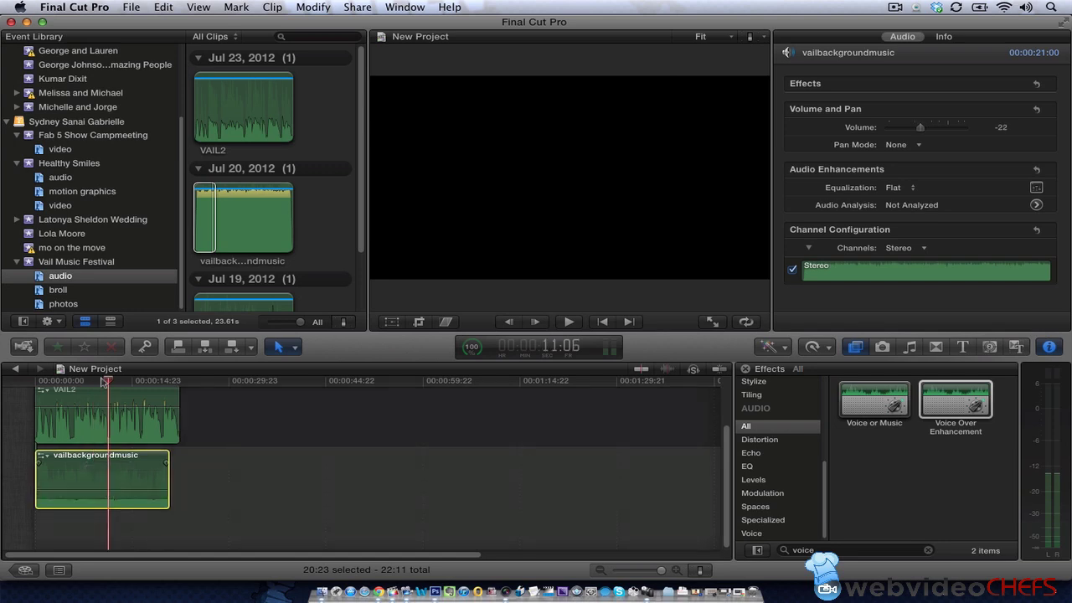
{"action": "left_click_drag", "start_coordinate": [106, 388], "coordinate": [16, 384]}
{"action": "key", "text": "space"}
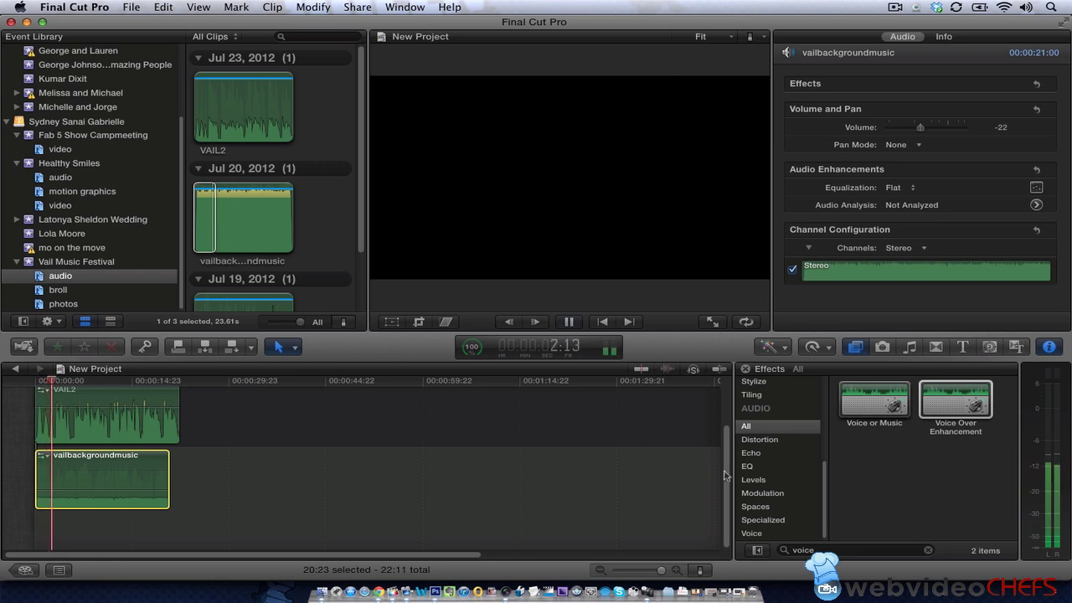
{"action": "scroll", "coordinate": [725, 469], "scroll_direction": "up", "scroll_amount": 2}
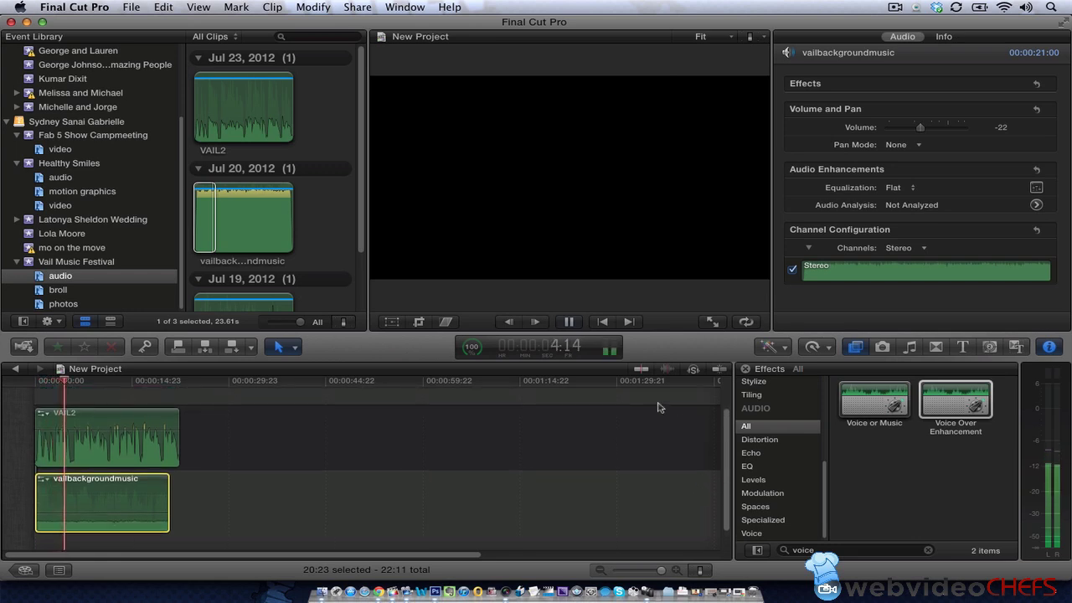
{"action": "key", "text": "space"}
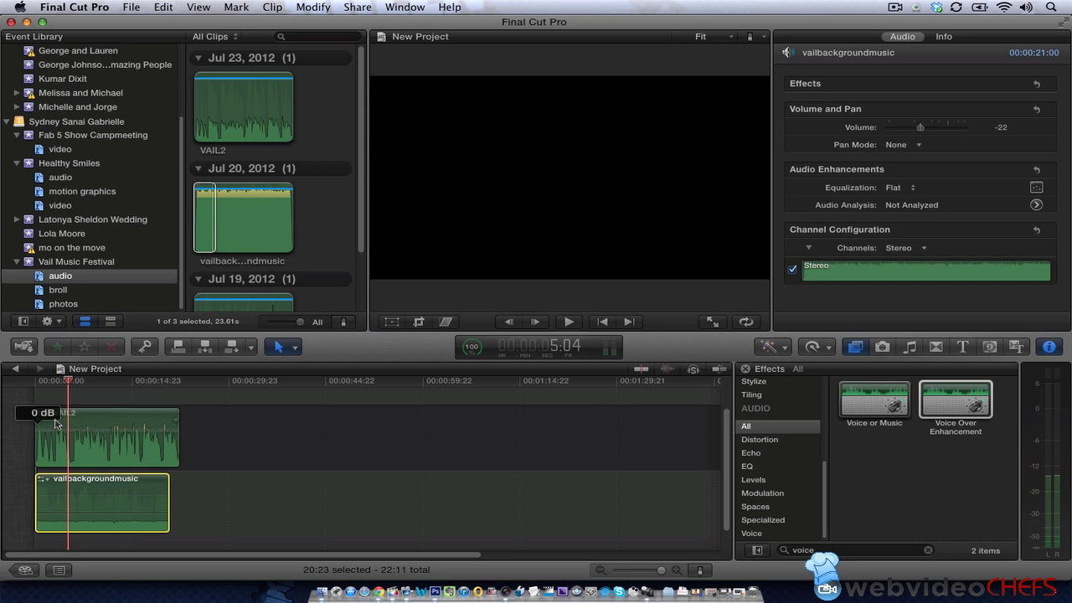
Step: Play the mix through, then scrub the playhead back to about 11 seconds
{"action": "key", "text": "space"}
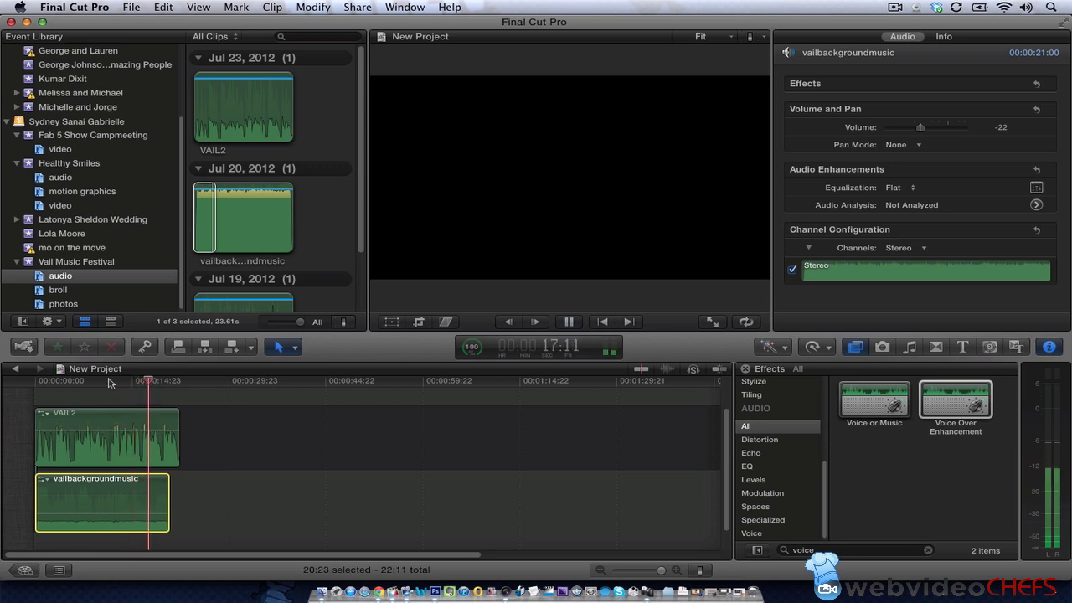
{"action": "key", "text": "space"}
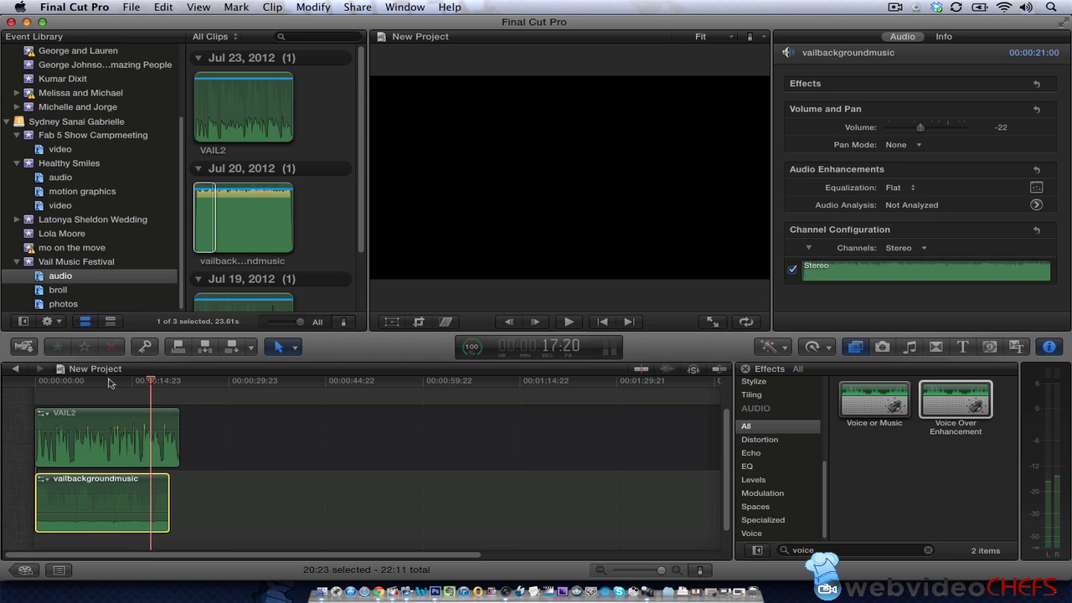
{"action": "left_click_drag", "start_coordinate": [131, 384], "coordinate": [122, 387]}
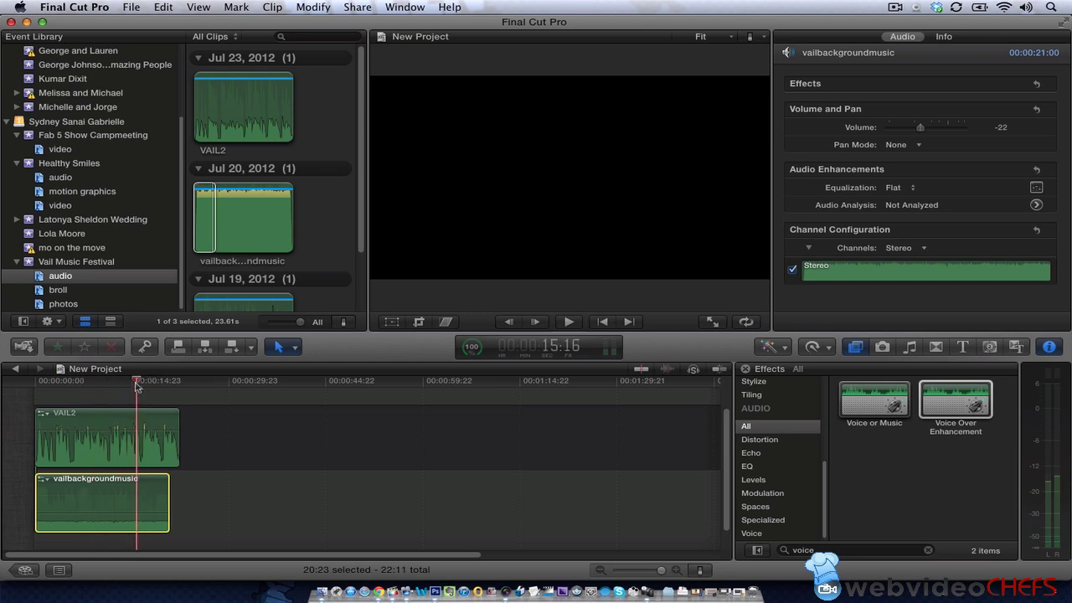
{"action": "left_click_drag", "start_coordinate": [155, 386], "coordinate": [112, 388]}
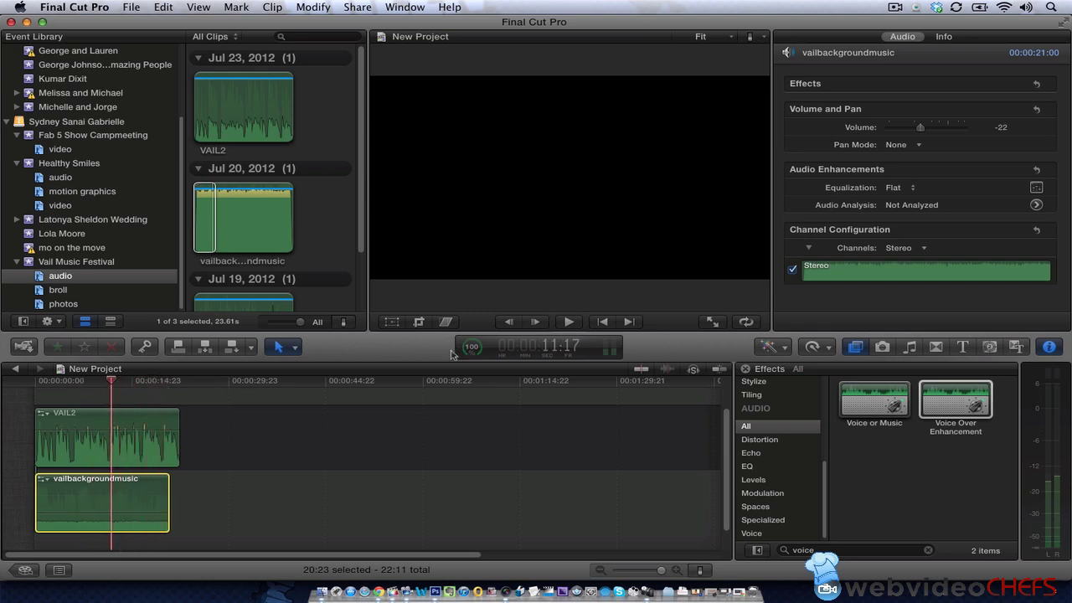
Step: Select VAIL2 and raise its Voice Over Enhancement Amount to 54.0
{"action": "left_click", "coordinate": [139, 423]}
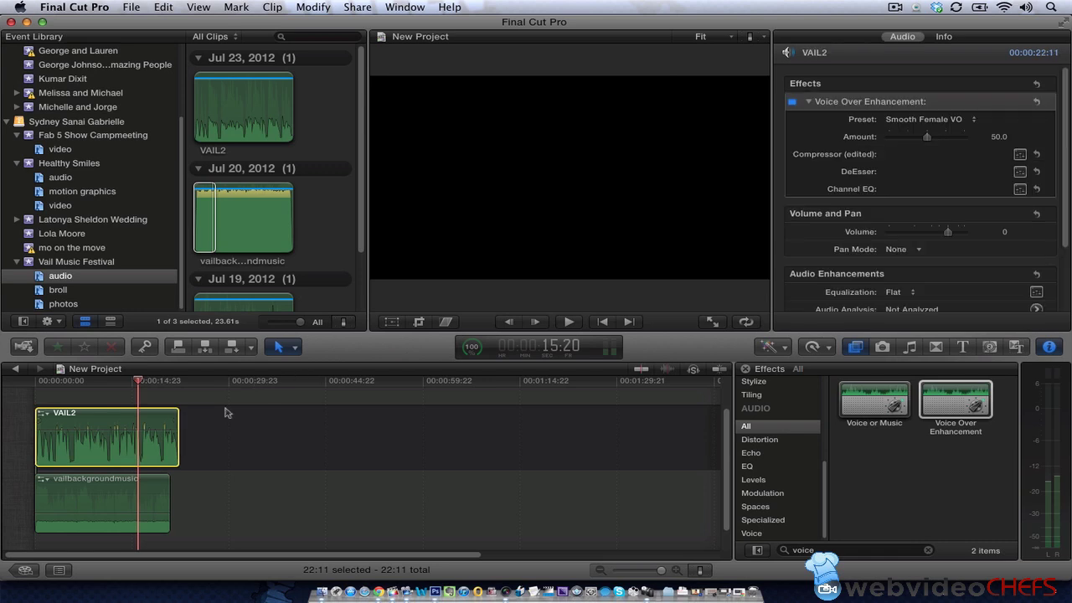
{"action": "mouse_move", "coordinate": [1035, 137]}
{"action": "left_click_drag", "start_coordinate": [928, 142], "coordinate": [934, 143]}
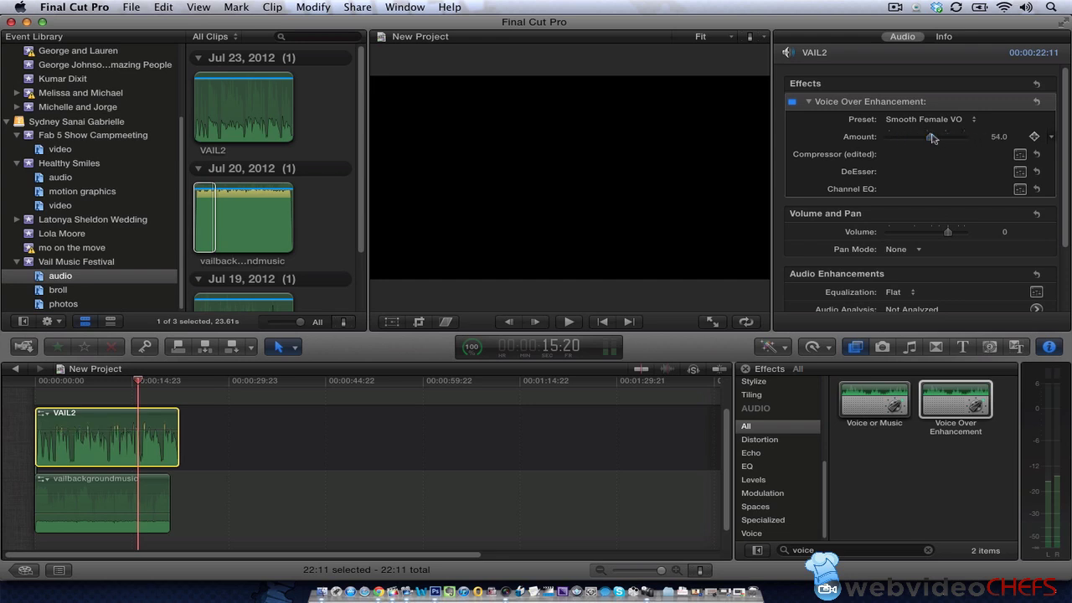